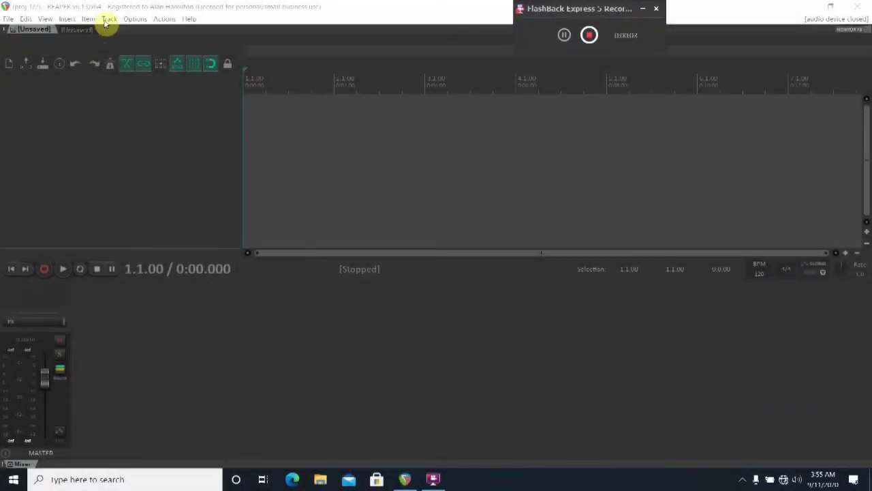
Insert MT-PowerDrumKit (16 out) on a new track and build routing for its extra outputs
{"action": "left_click", "coordinate": [107, 20]}
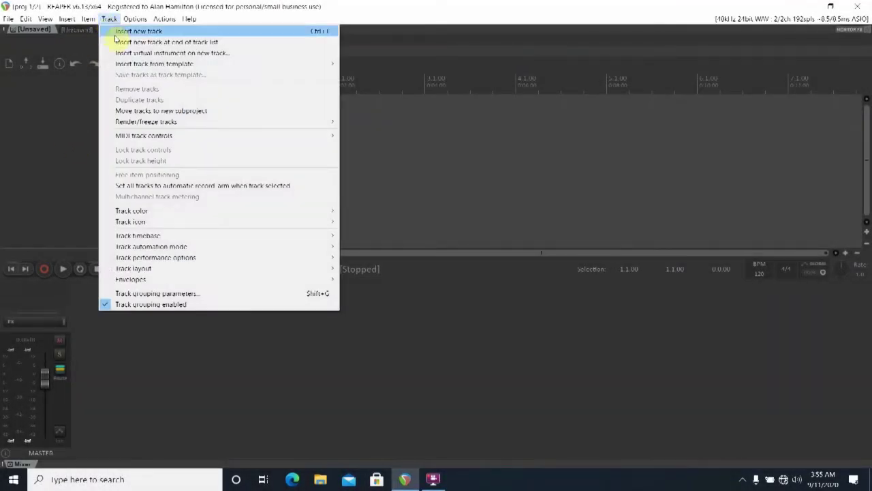
{"action": "left_click", "coordinate": [135, 54]}
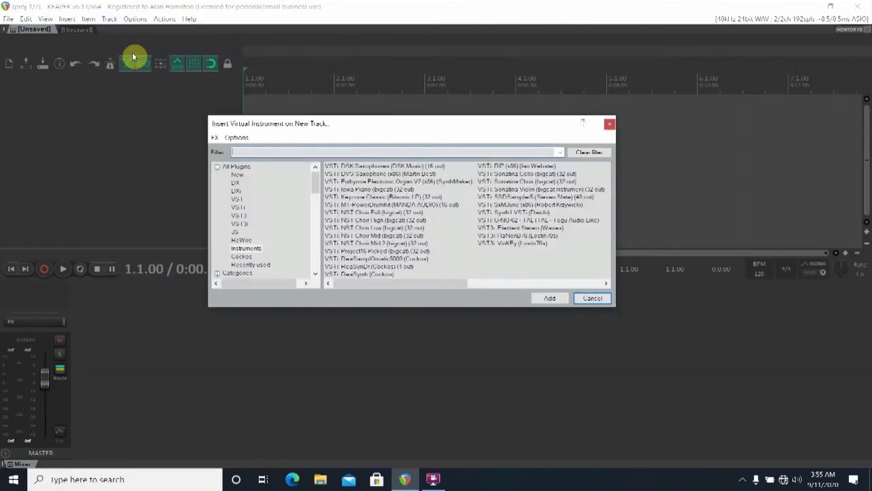
{"action": "left_click", "coordinate": [447, 206]}
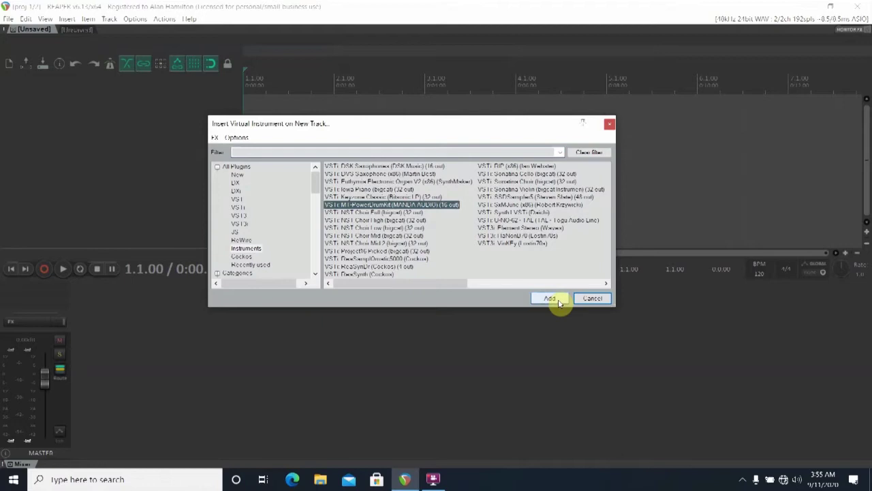
{"action": "left_click", "coordinate": [551, 298]}
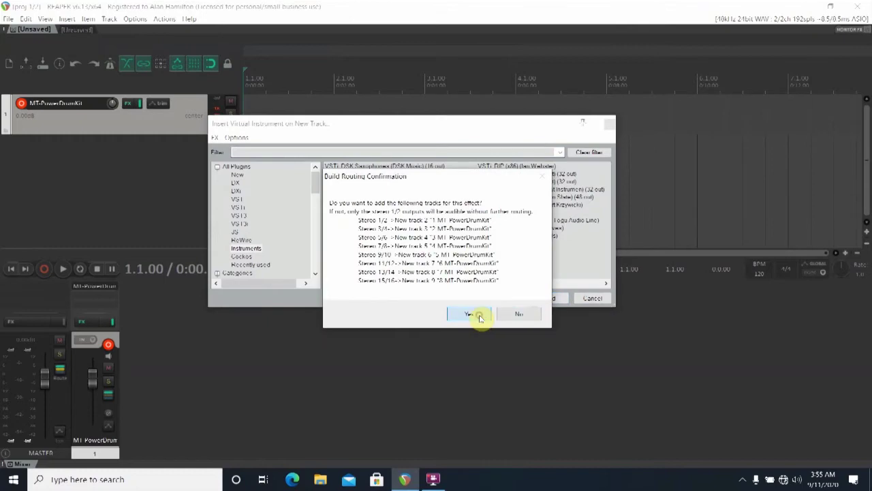
{"action": "left_click", "coordinate": [480, 315]}
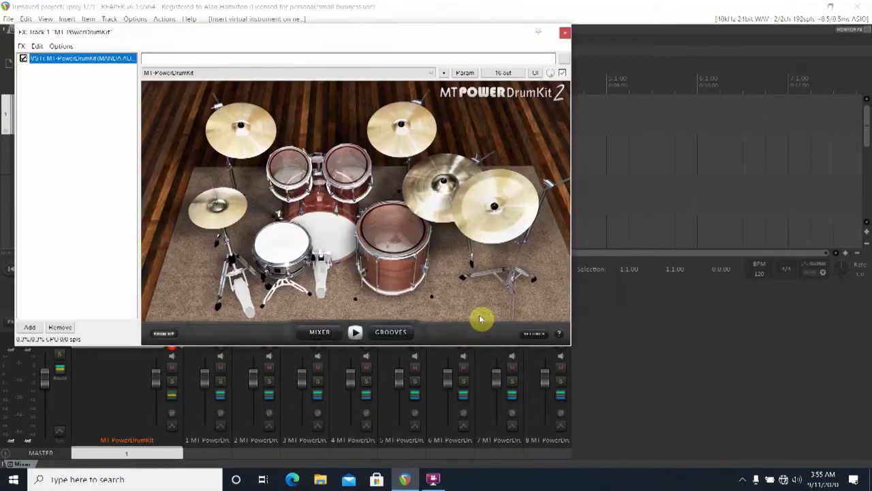
In the kit's mixer, put Kick on Out 1, Snare and Side Stick on Out 2, hi-hats on Out 3
{"action": "left_click", "coordinate": [319, 332]}
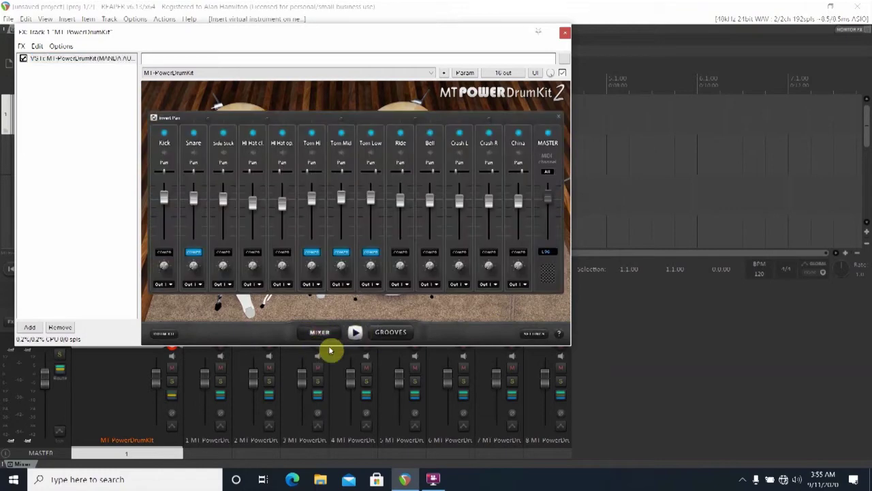
{"action": "left_click", "coordinate": [165, 284]}
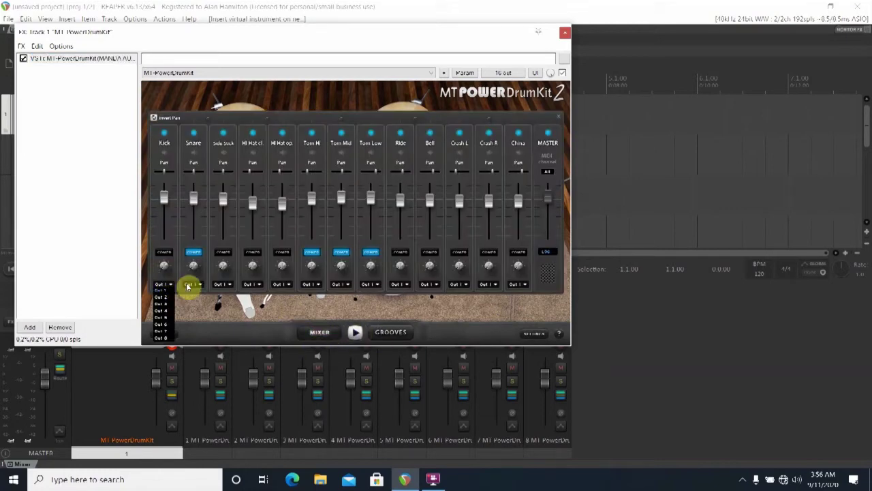
{"action": "left_click", "coordinate": [197, 285]}
{"action": "left_click", "coordinate": [195, 284]}
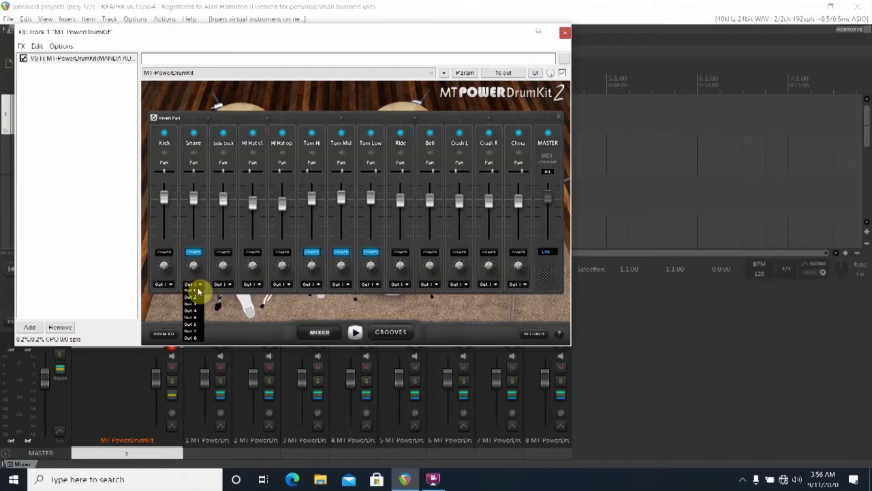
{"action": "left_click", "coordinate": [196, 298]}
{"action": "left_click", "coordinate": [224, 285]}
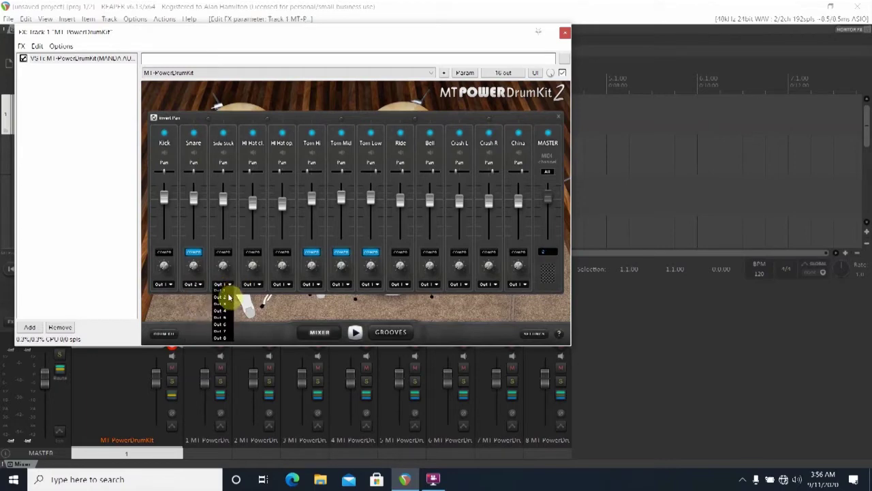
{"action": "left_click", "coordinate": [225, 304]}
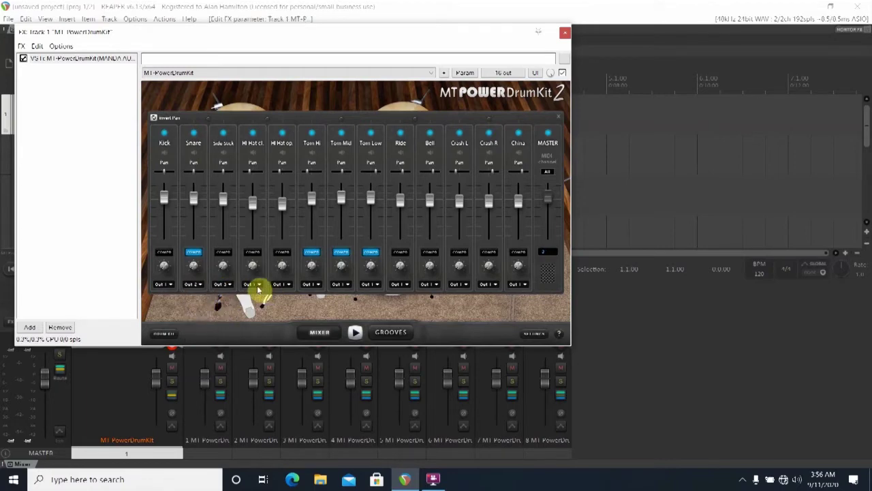
{"action": "left_click", "coordinate": [228, 285]}
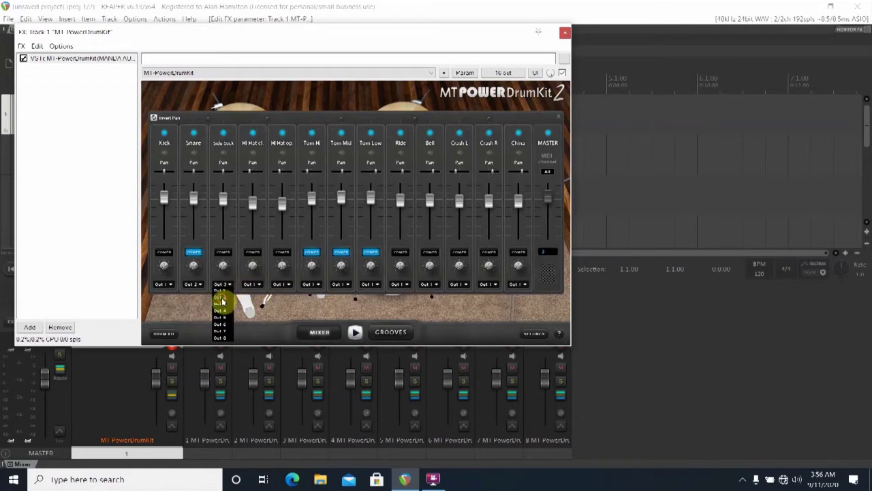
{"action": "left_click", "coordinate": [229, 298]}
{"action": "left_click", "coordinate": [253, 285]}
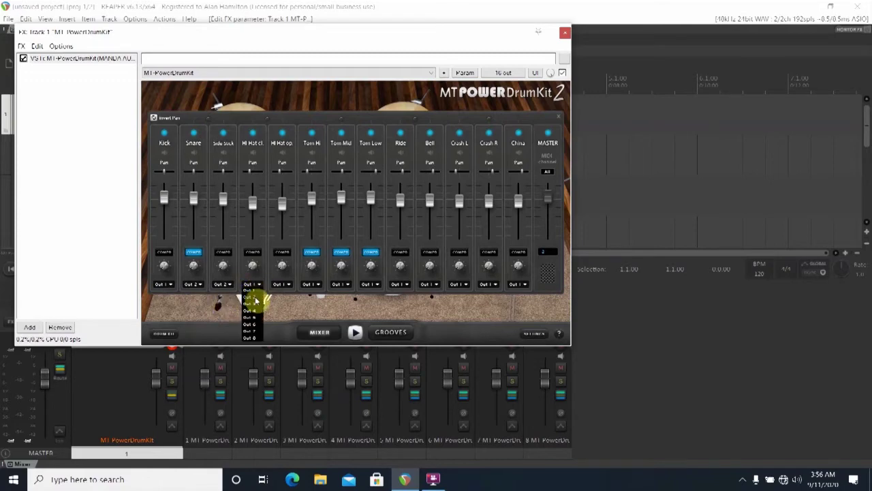
{"action": "left_click", "coordinate": [254, 304]}
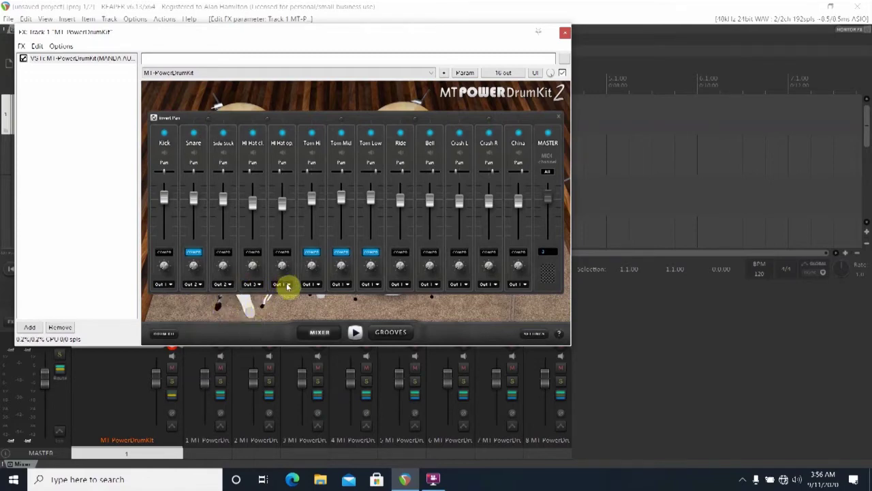
{"action": "left_click", "coordinate": [287, 286]}
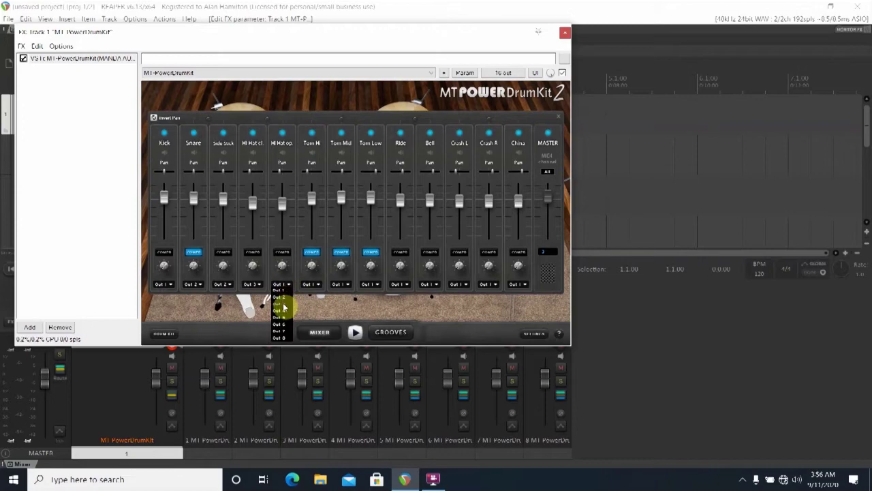
{"action": "left_click", "coordinate": [283, 304]}
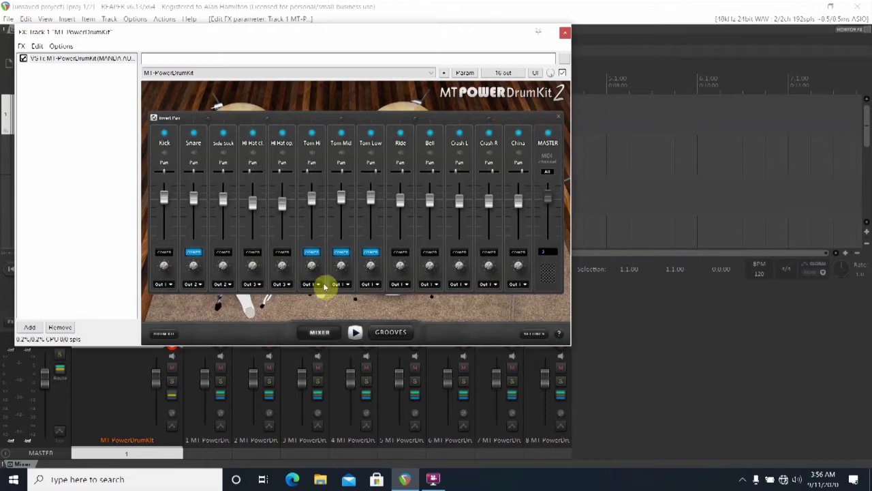
Send Tom Hi, Tom Mid and Tom Low to Out 4, Out 5 and Out 6
{"action": "left_click", "coordinate": [319, 286]}
{"action": "left_click", "coordinate": [311, 309]}
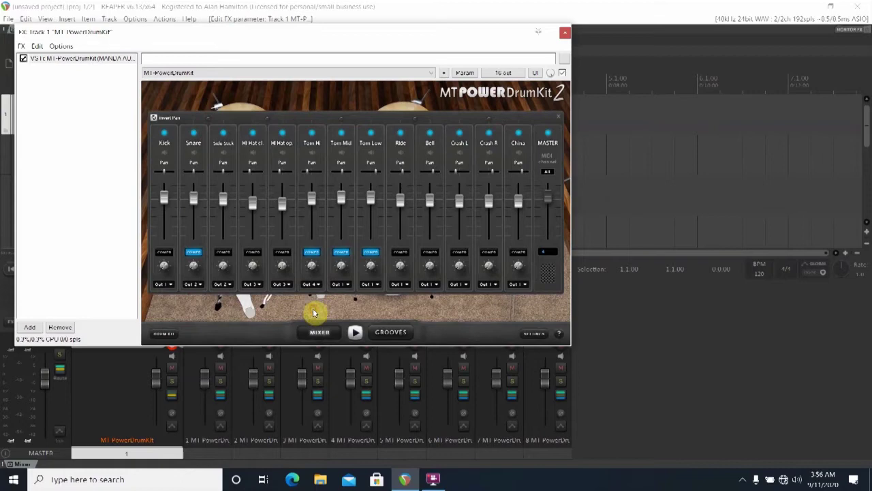
{"action": "left_click", "coordinate": [342, 285]}
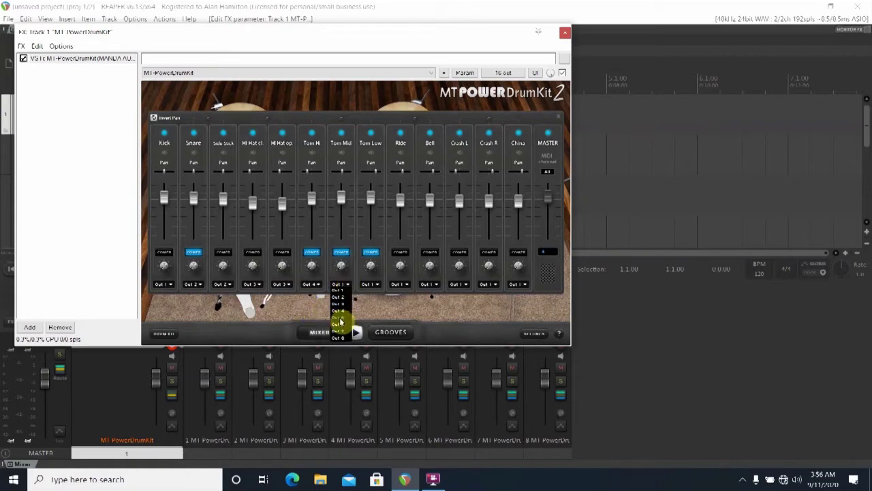
{"action": "left_click", "coordinate": [341, 316]}
{"action": "left_click", "coordinate": [375, 285]}
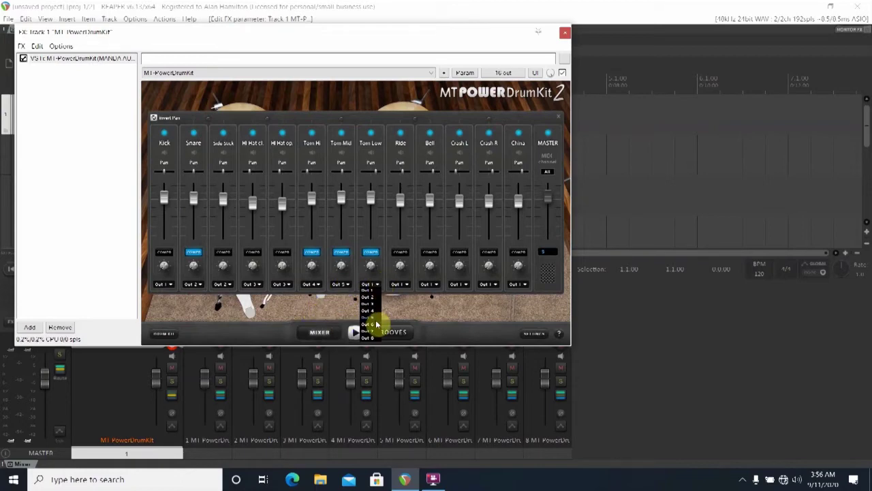
{"action": "left_click", "coordinate": [370, 324]}
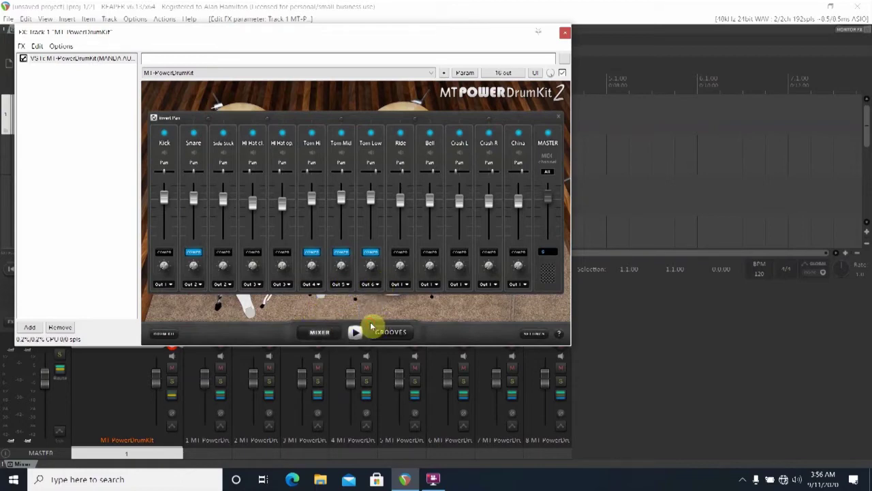
Route Ride to Out 7, and Bell, Crash L, Crash R and China to Out 8
{"action": "left_click", "coordinate": [405, 285]}
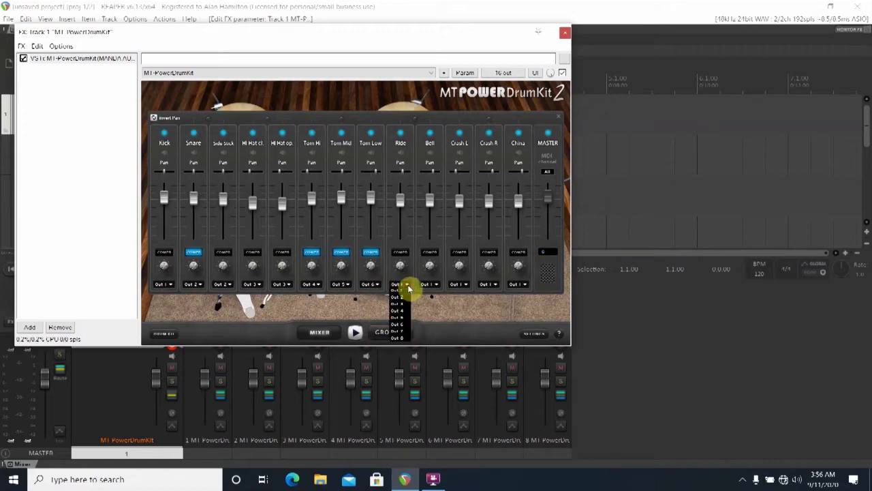
{"action": "left_click", "coordinate": [402, 330]}
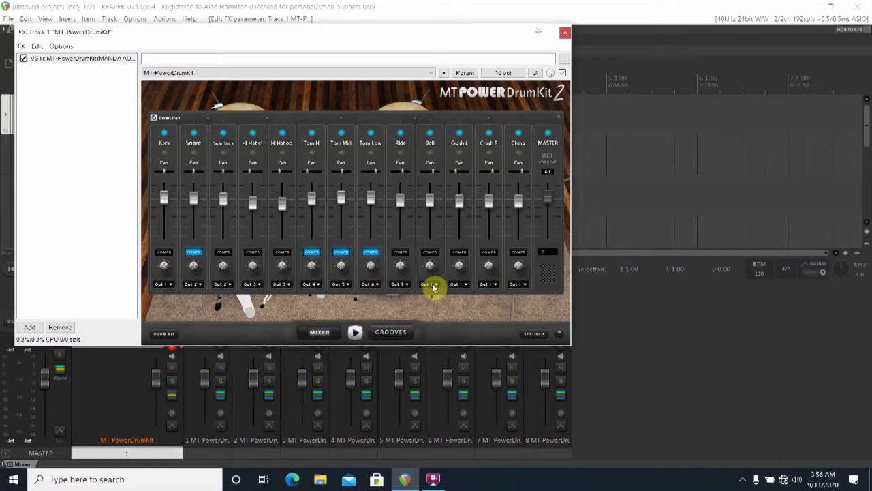
{"action": "left_click", "coordinate": [432, 285]}
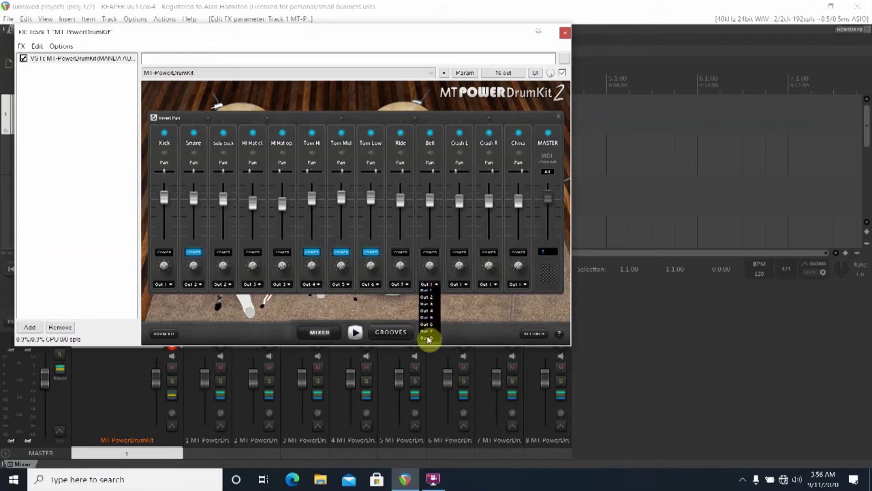
{"action": "left_click", "coordinate": [427, 339]}
{"action": "left_click", "coordinate": [464, 285]}
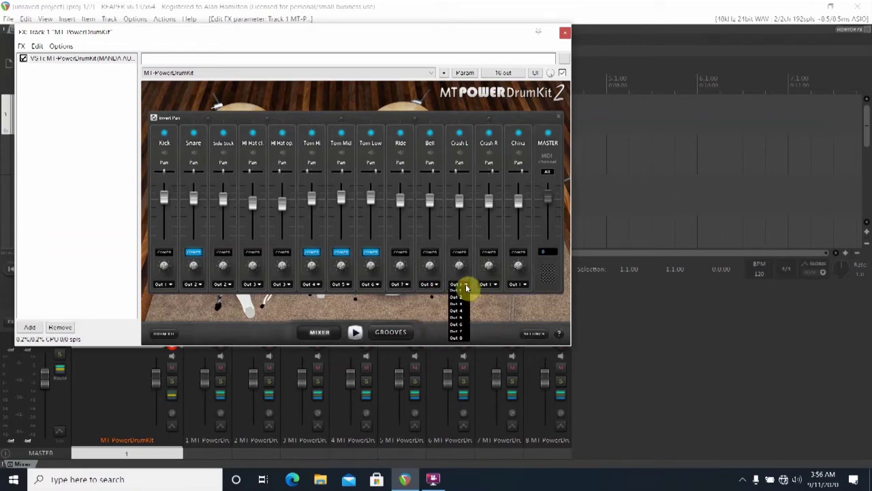
{"action": "left_click", "coordinate": [466, 339]}
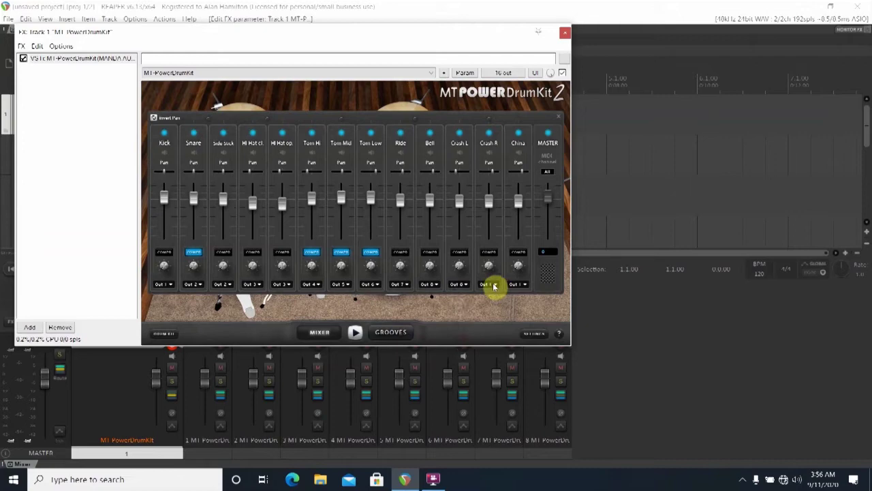
{"action": "left_click", "coordinate": [495, 286]}
{"action": "left_click", "coordinate": [488, 339]}
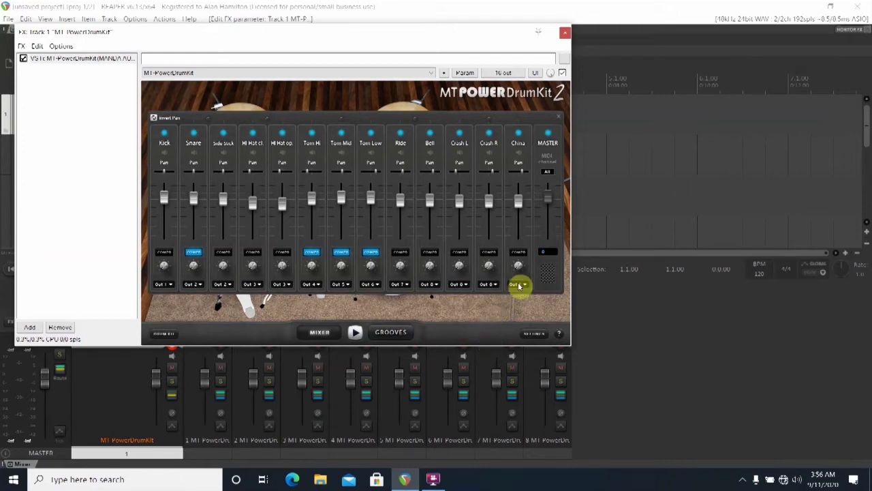
{"action": "left_click", "coordinate": [525, 286]}
{"action": "left_click", "coordinate": [517, 339]}
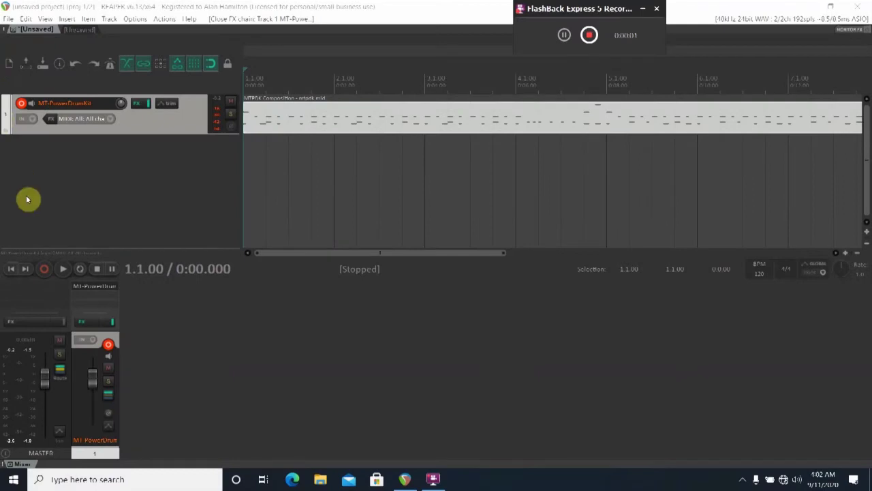
Play back the MTPDK composition MIDI item through the drum kit
{"action": "left_click", "coordinate": [63, 268]}
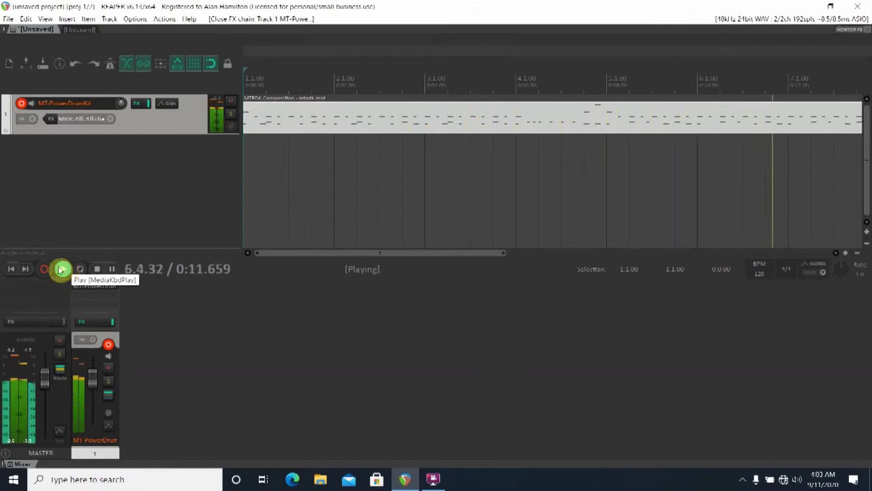
Stop playback, then build multichannel routing for the drum plugin, creating eight output tracks
{"action": "left_click", "coordinate": [94, 268]}
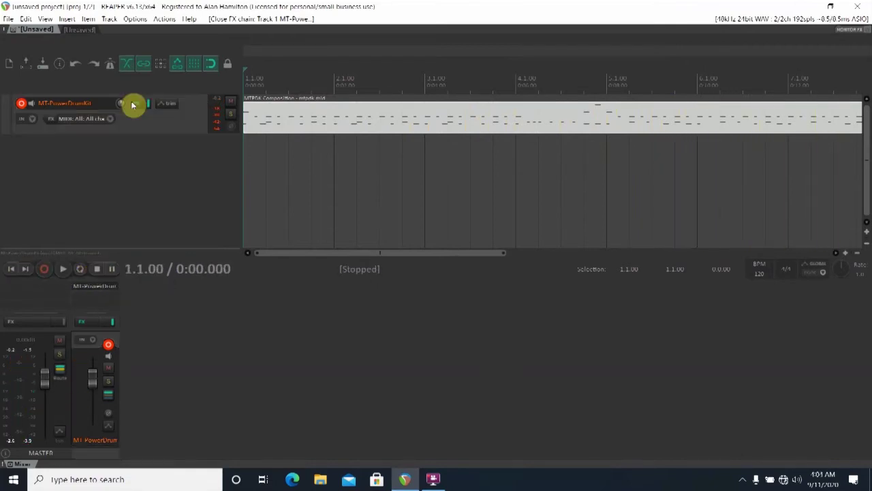
{"action": "left_click", "coordinate": [136, 103]}
{"action": "left_click_drag", "start_coordinate": [245, 193], "coordinate": [268, 172]}
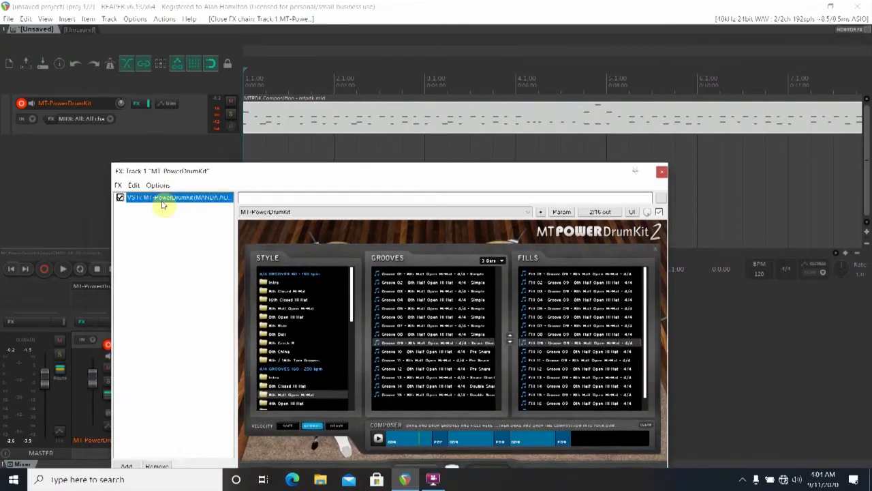
{"action": "left_click", "coordinate": [157, 185]}
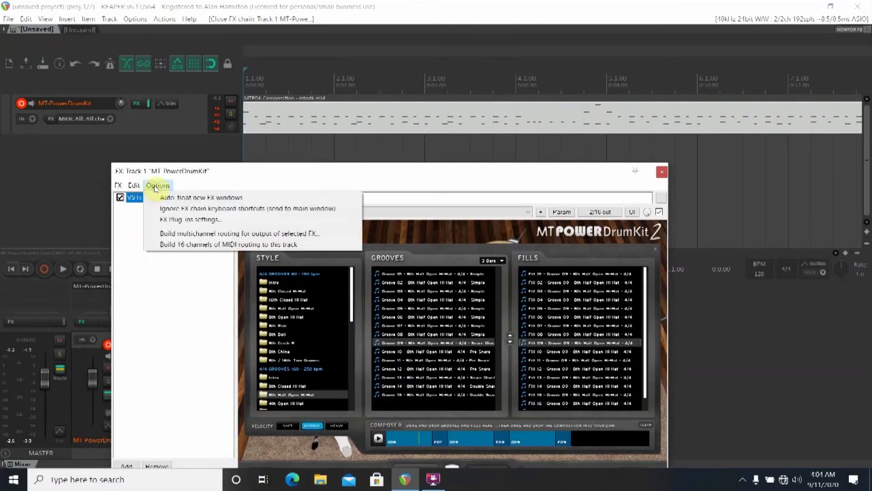
{"action": "left_click", "coordinate": [188, 235]}
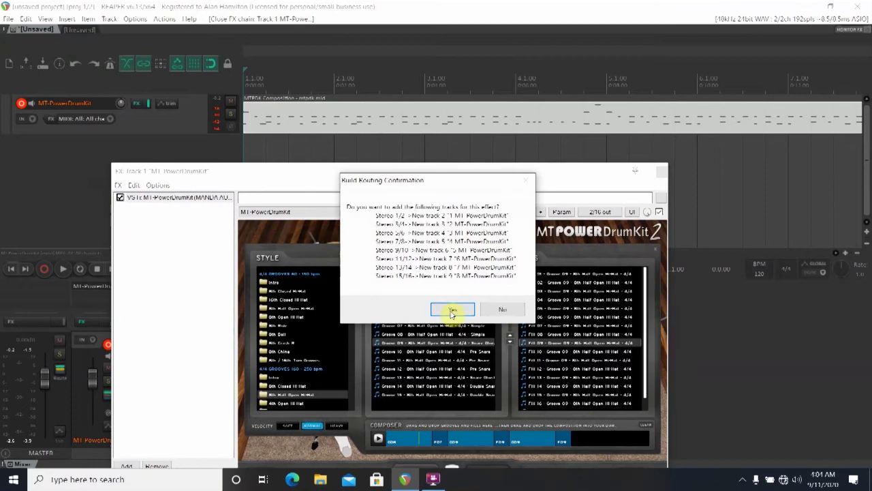
{"action": "left_click", "coordinate": [452, 310]}
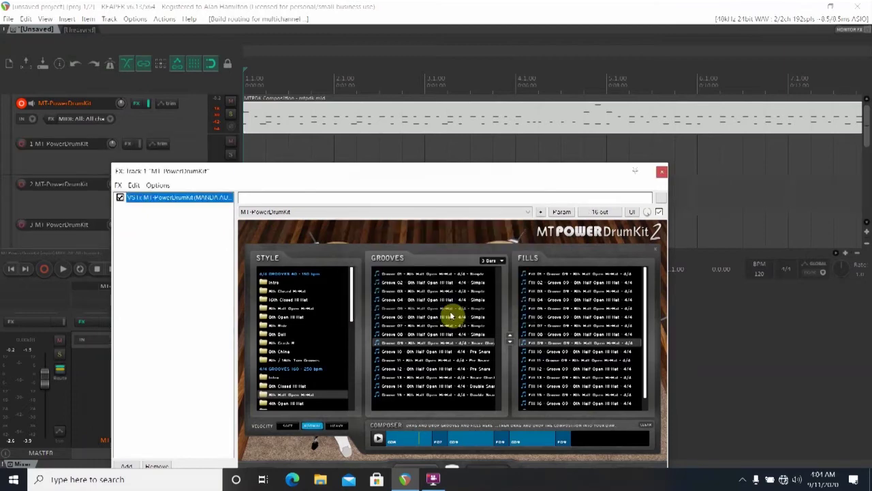
{"action": "left_click", "coordinate": [663, 173]}
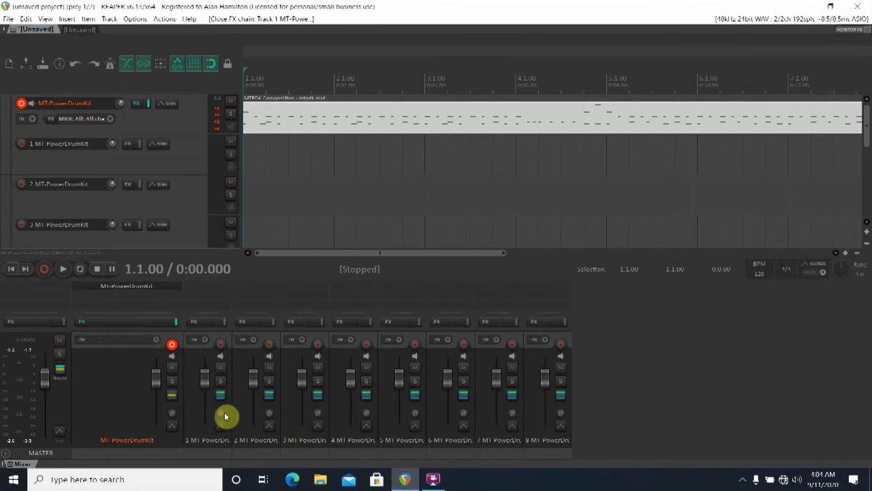
In the kit's mixer, keep Kick on Out 1, Snare on Out 2, Side Stick and hi-hats on Out 3
{"action": "left_click", "coordinate": [138, 106]}
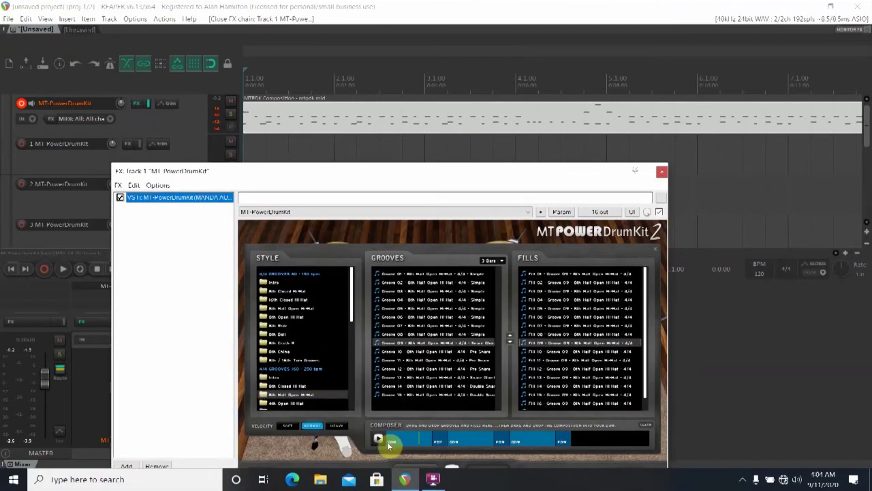
{"action": "left_click_drag", "start_coordinate": [393, 175], "coordinate": [399, 125]}
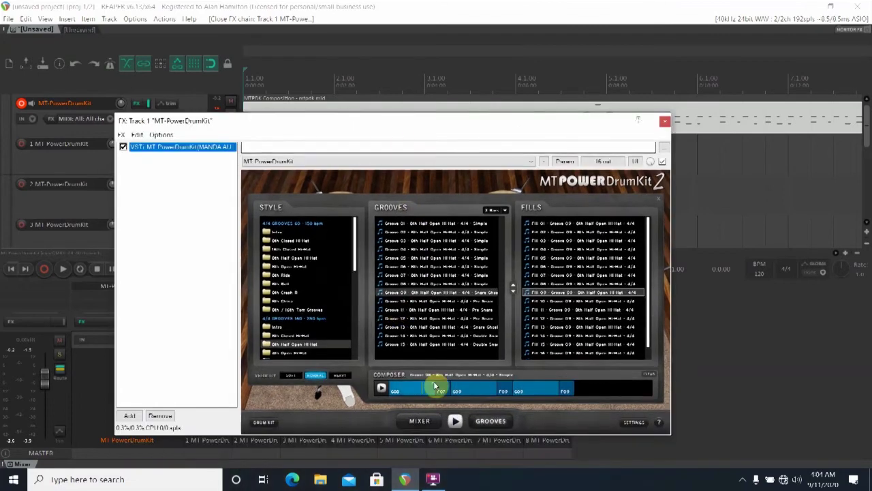
{"action": "left_click", "coordinate": [419, 420]}
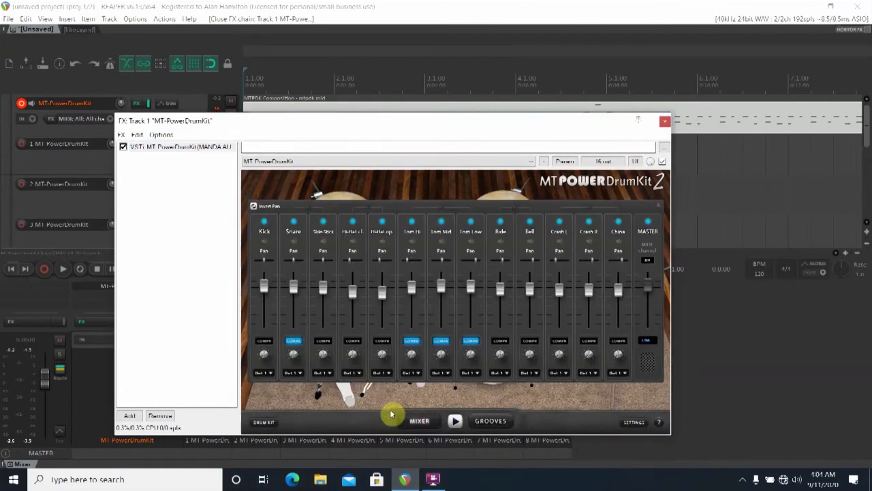
{"action": "left_click", "coordinate": [270, 377]}
{"action": "left_click", "coordinate": [269, 375]}
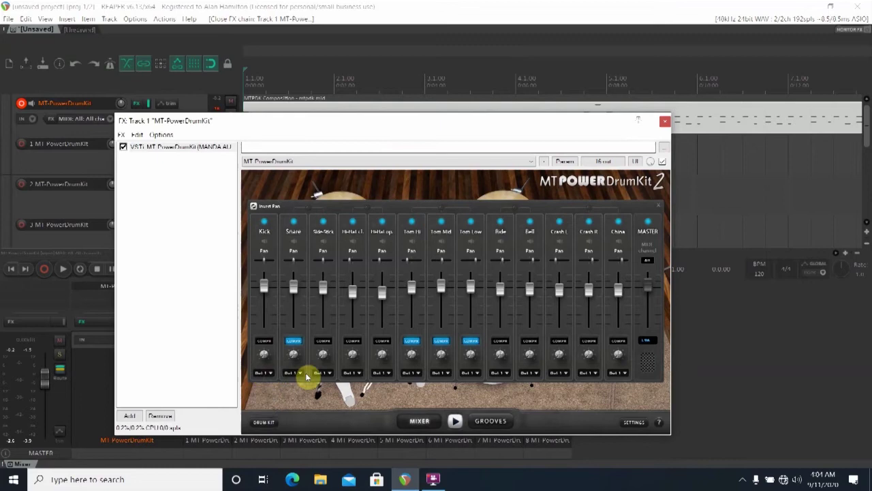
{"action": "left_click", "coordinate": [300, 375]}
{"action": "left_click", "coordinate": [292, 385]}
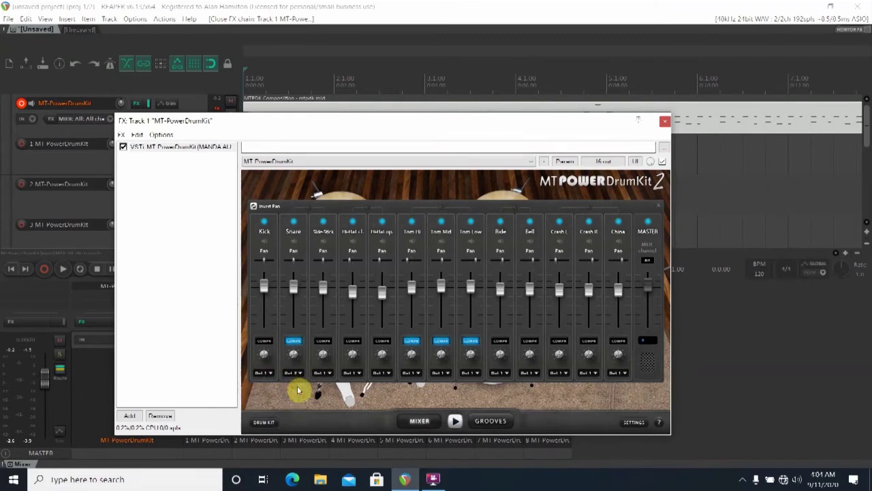
{"action": "left_click", "coordinate": [326, 373]}
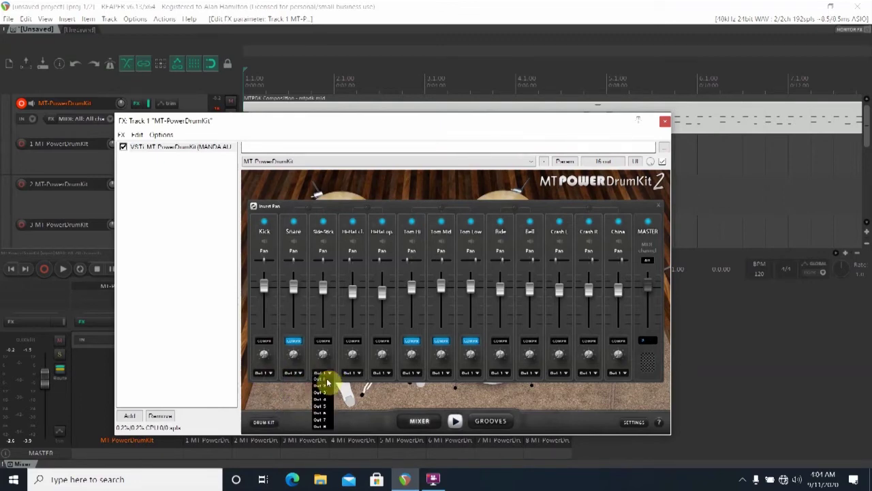
{"action": "left_click", "coordinate": [325, 392]}
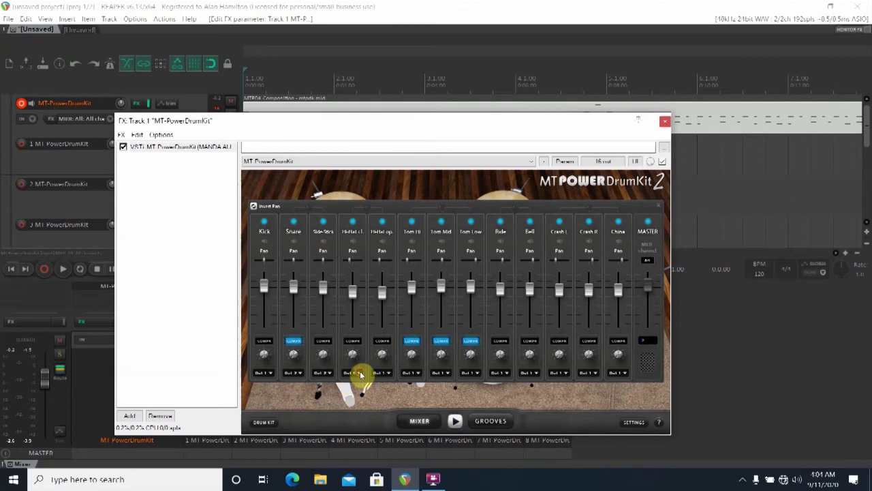
{"action": "left_click", "coordinate": [361, 374]}
{"action": "left_click", "coordinate": [357, 394]}
{"action": "left_click", "coordinate": [388, 374]}
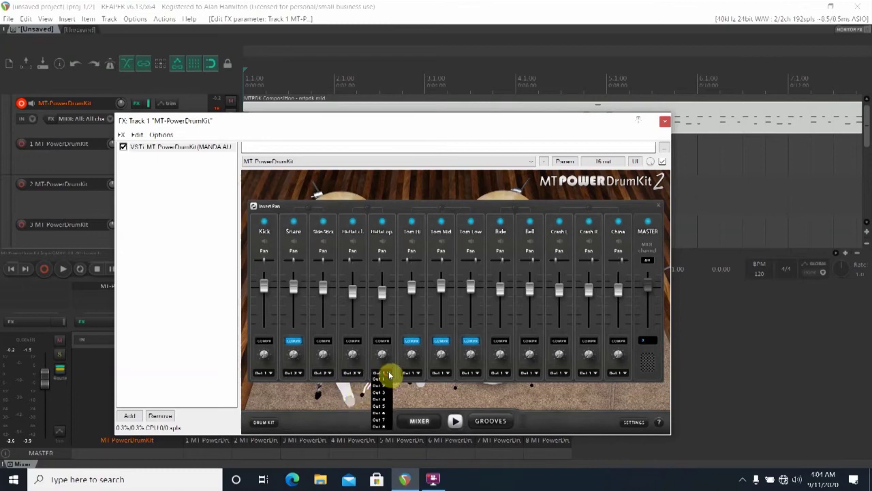
{"action": "left_click", "coordinate": [386, 395]}
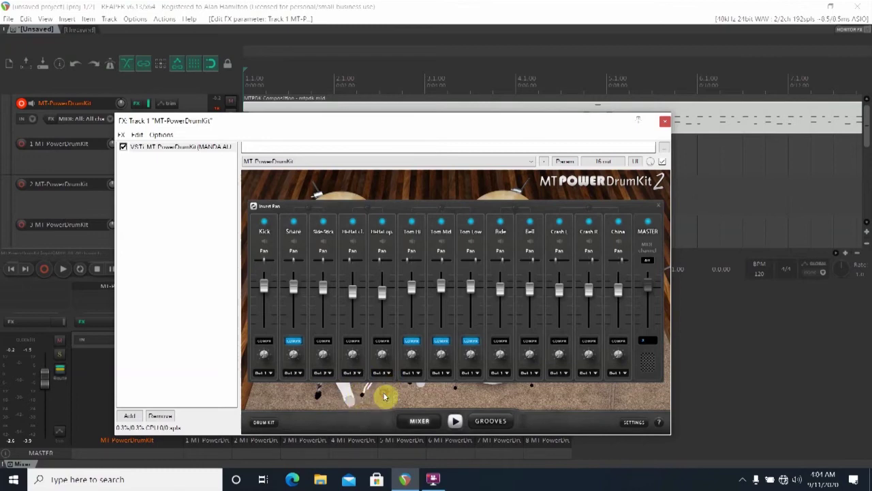
Send Tom Hi, Tom Mid and Tom Low to Out 4, Out 5 and Out 6
{"action": "left_click", "coordinate": [417, 375]}
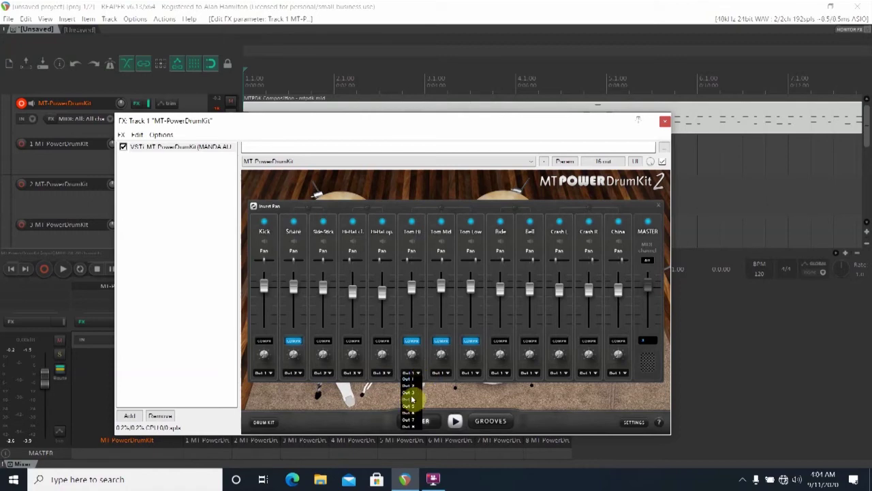
{"action": "left_click", "coordinate": [412, 400]}
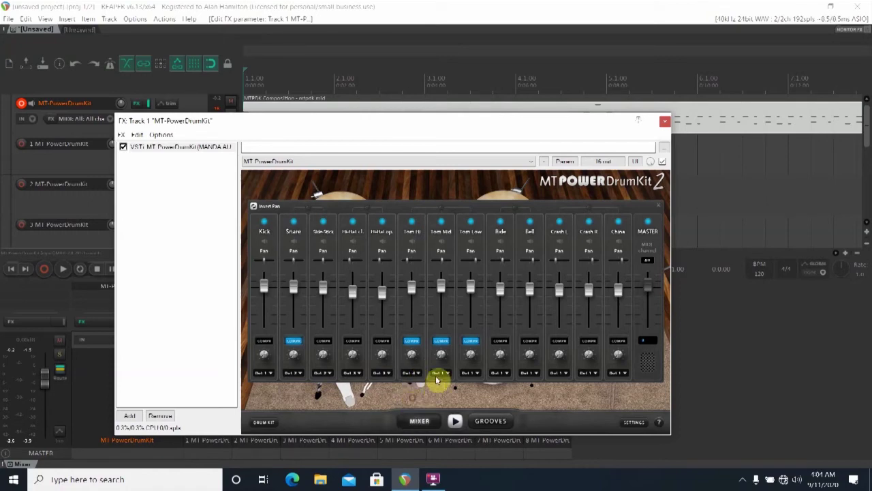
{"action": "left_click", "coordinate": [447, 375]}
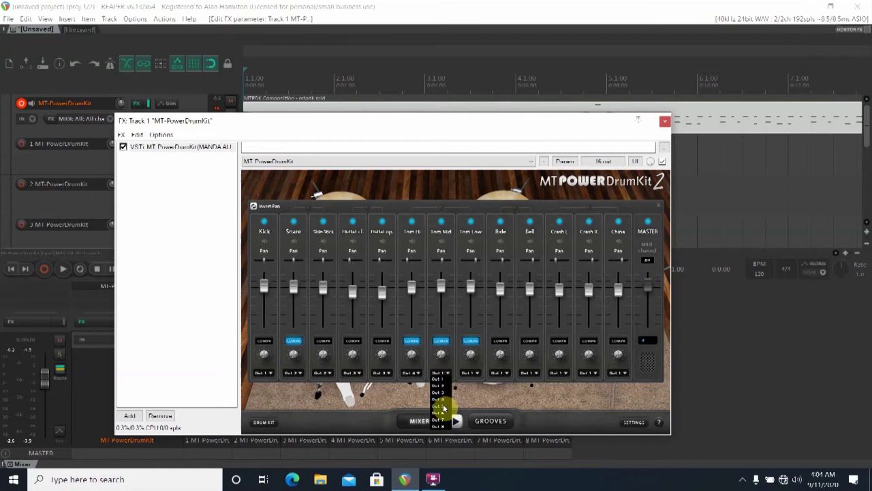
{"action": "left_click", "coordinate": [443, 407]}
{"action": "left_click", "coordinate": [471, 373]}
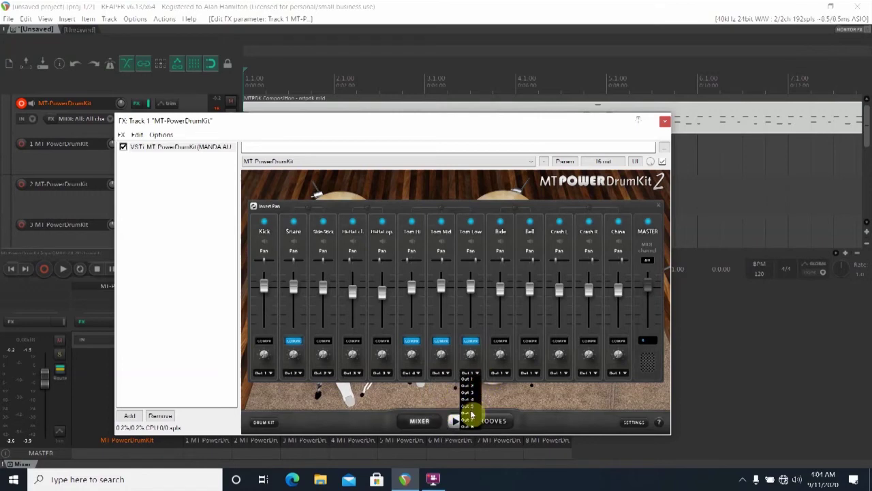
{"action": "left_click", "coordinate": [471, 413]}
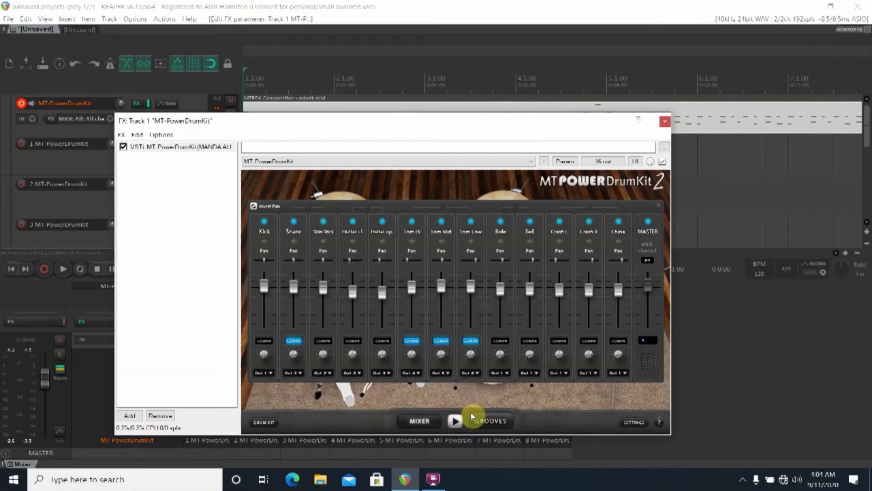
Route Ride and Bell to Out 7, and Crash L, Crash R and China to Out 8
{"action": "left_click", "coordinate": [506, 376]}
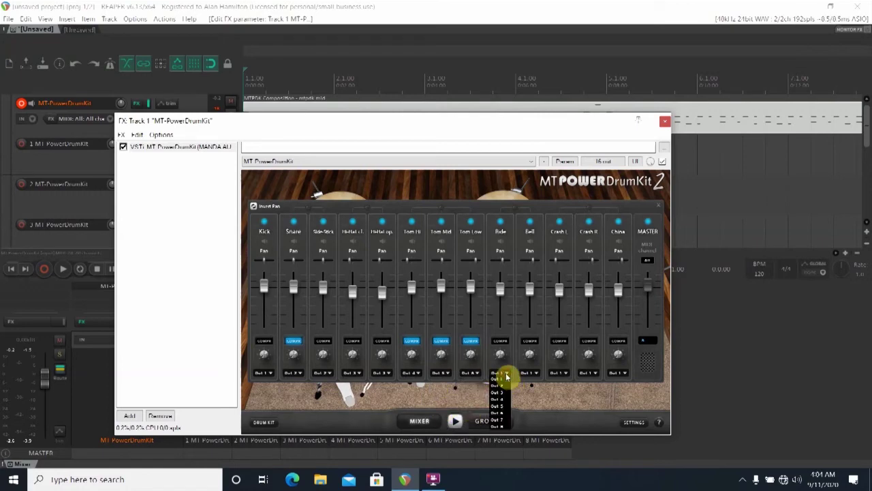
{"action": "left_click", "coordinate": [500, 420]}
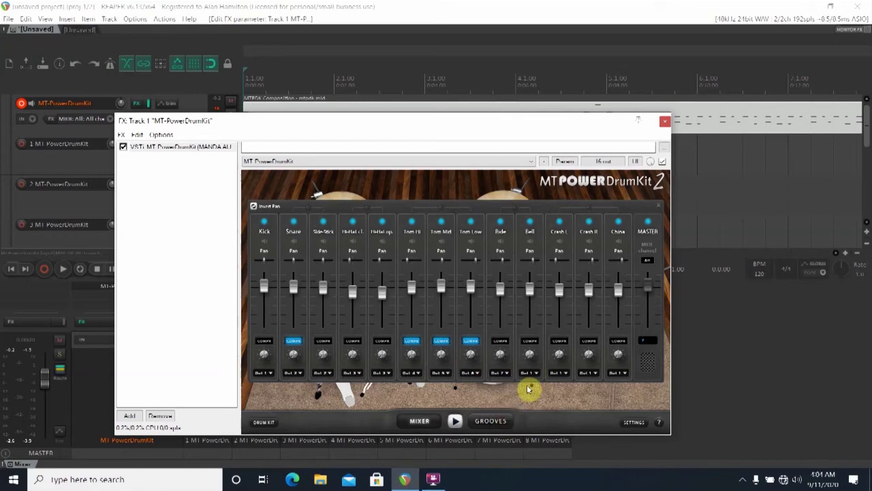
{"action": "left_click", "coordinate": [533, 374]}
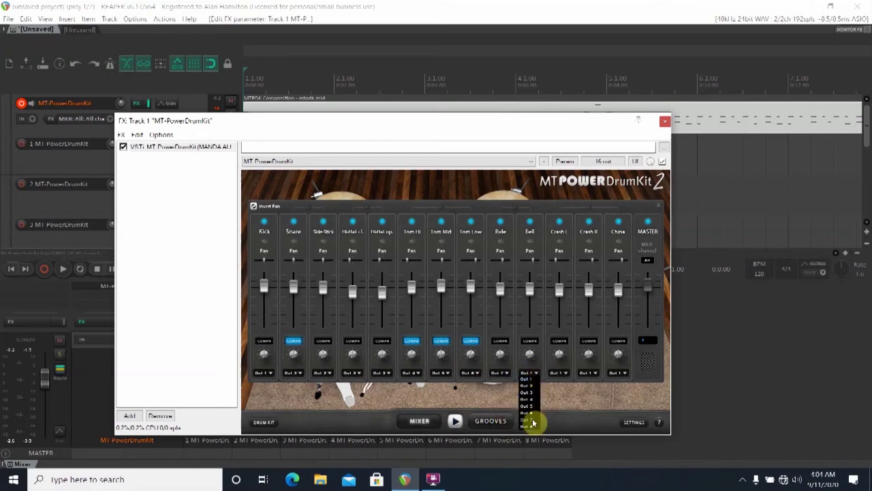
{"action": "left_click", "coordinate": [534, 419]}
{"action": "left_click", "coordinate": [566, 374]}
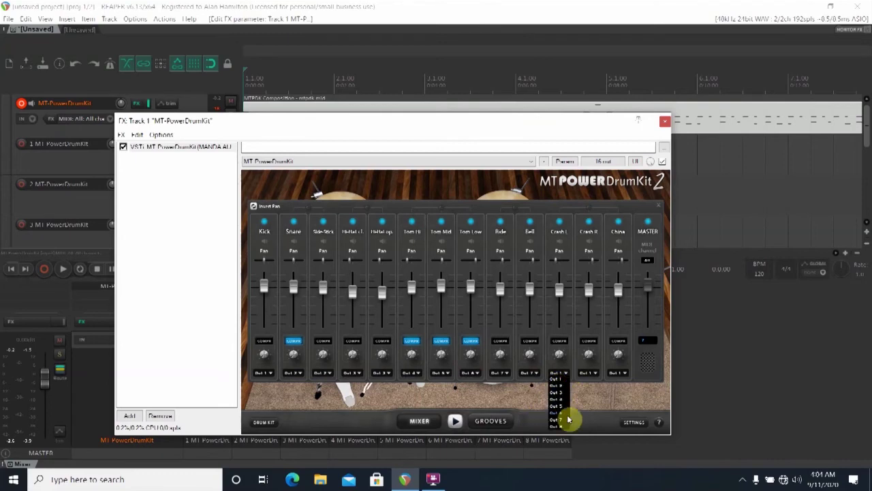
{"action": "left_click", "coordinate": [561, 428]}
{"action": "left_click", "coordinate": [595, 374]}
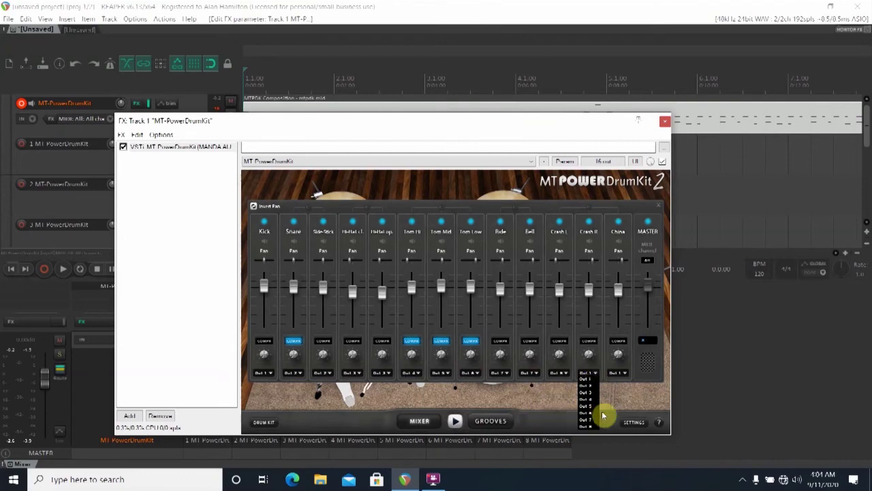
{"action": "left_click", "coordinate": [590, 427]}
{"action": "left_click", "coordinate": [623, 375]}
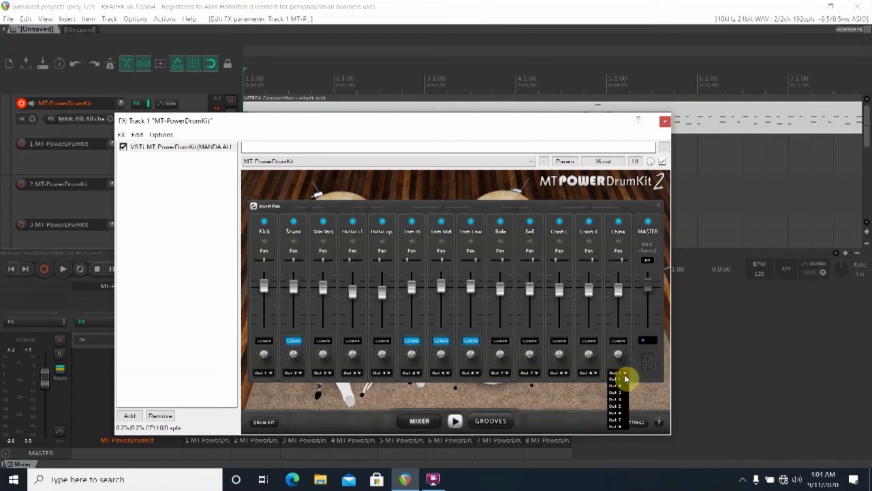
{"action": "left_click", "coordinate": [616, 426]}
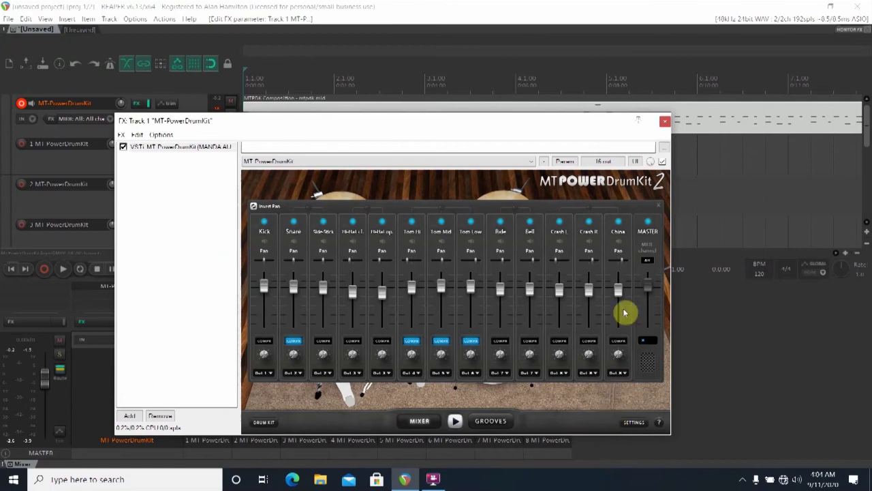
Set the MT-PowerDrumKit track to -inf dB, disarm it, and test playback through the output tracks
{"action": "left_click", "coordinate": [665, 123]}
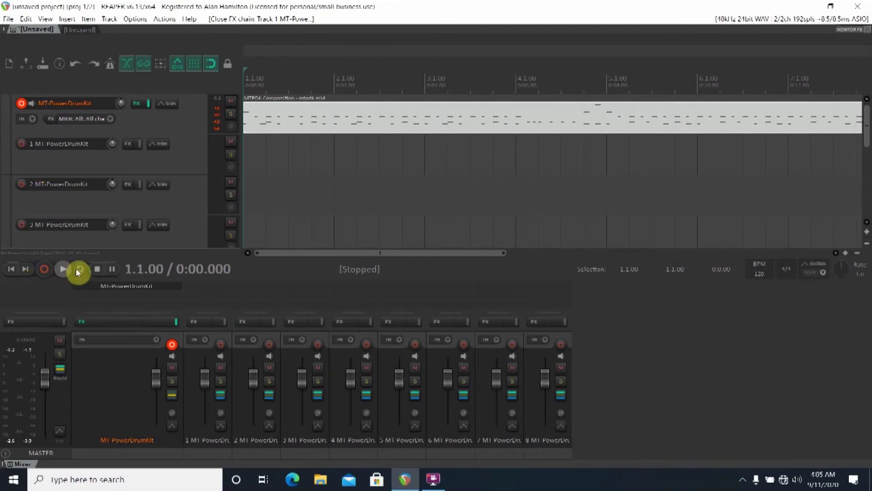
{"action": "left_click_drag", "start_coordinate": [156, 374], "coordinate": [159, 447]}
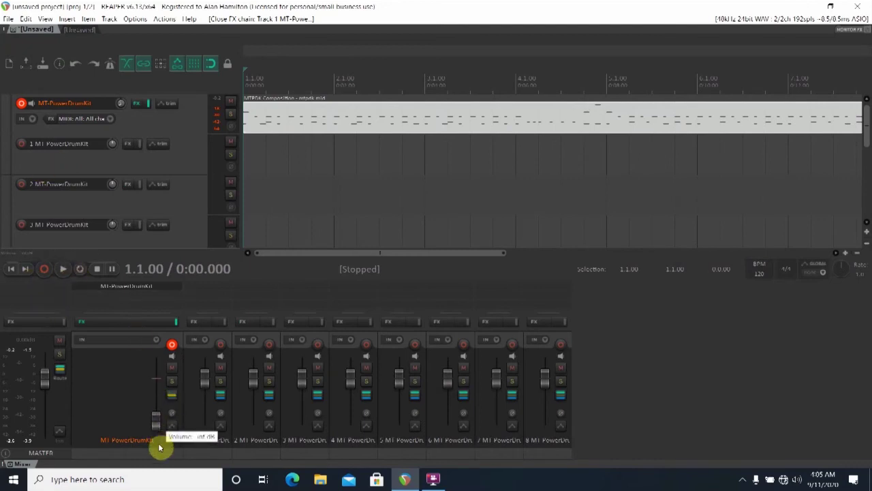
{"action": "left_click", "coordinate": [172, 344]}
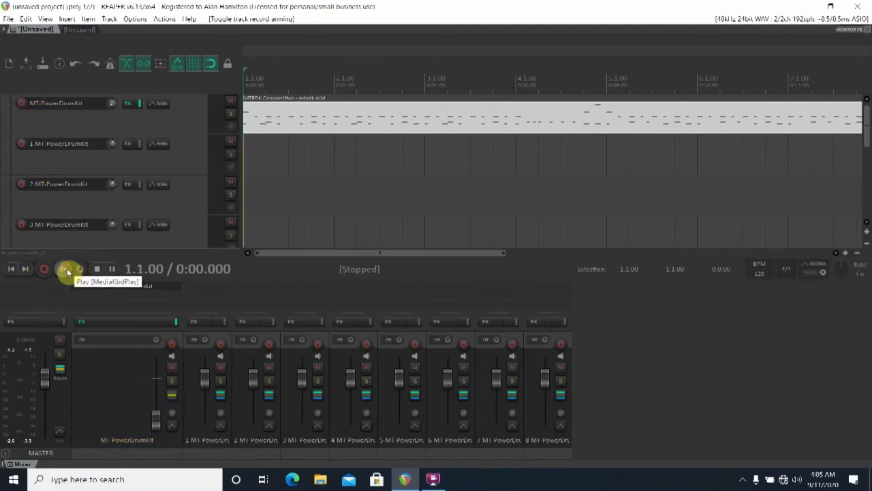
{"action": "left_click", "coordinate": [67, 272]}
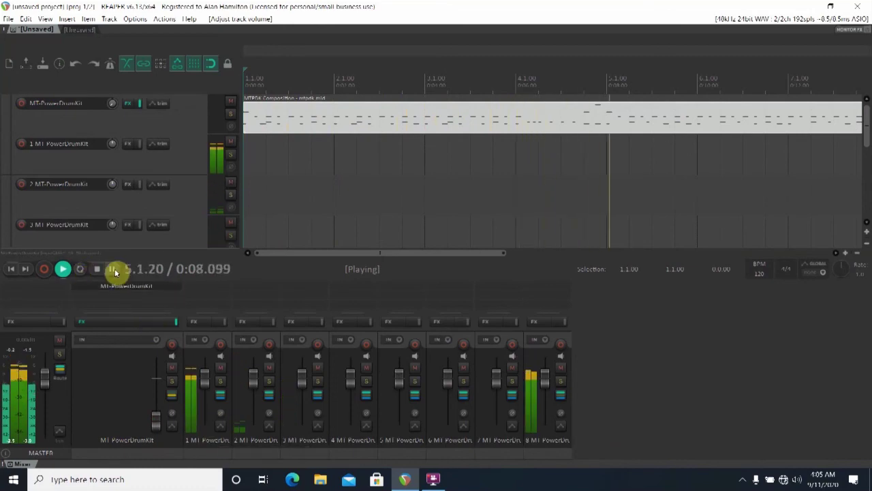
{"action": "key", "text": "space"}
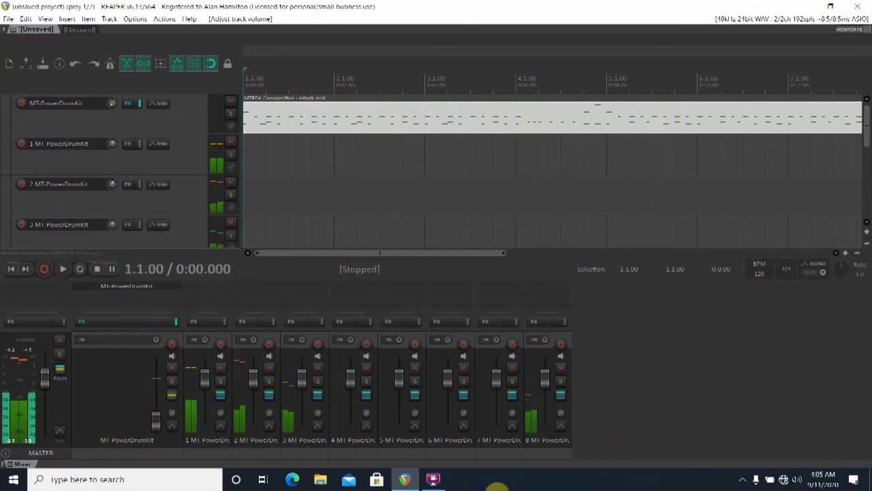